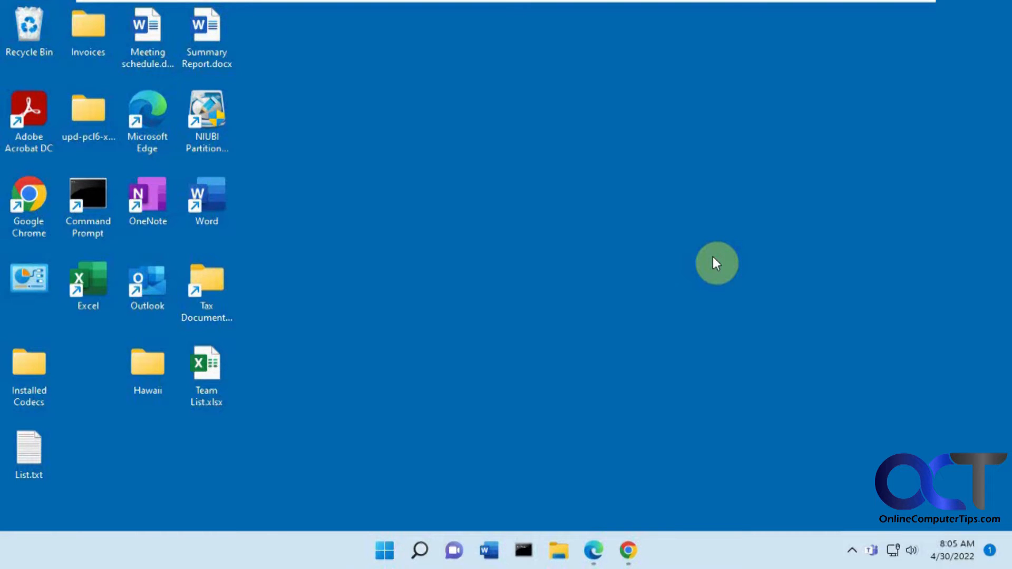
Bring Microsoft Edge forward from the taskbar with the printer-error article showing
{"action": "left_click", "coordinate": [594, 551]}
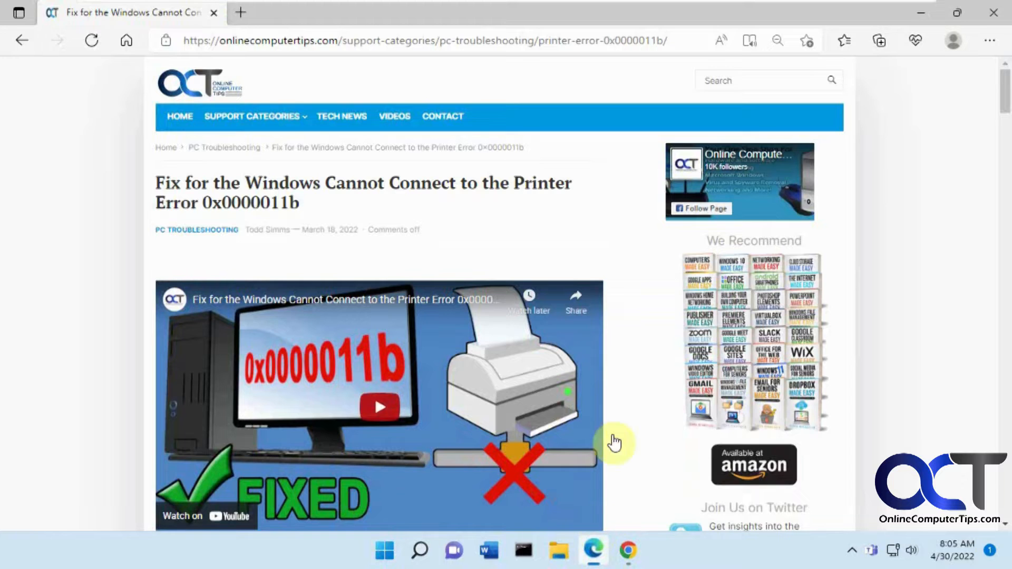
{"action": "scroll", "coordinate": [655, 333], "scroll_direction": "down", "scroll_amount": 3}
{"action": "scroll", "coordinate": [654, 338], "scroll_direction": "down", "scroll_amount": 3}
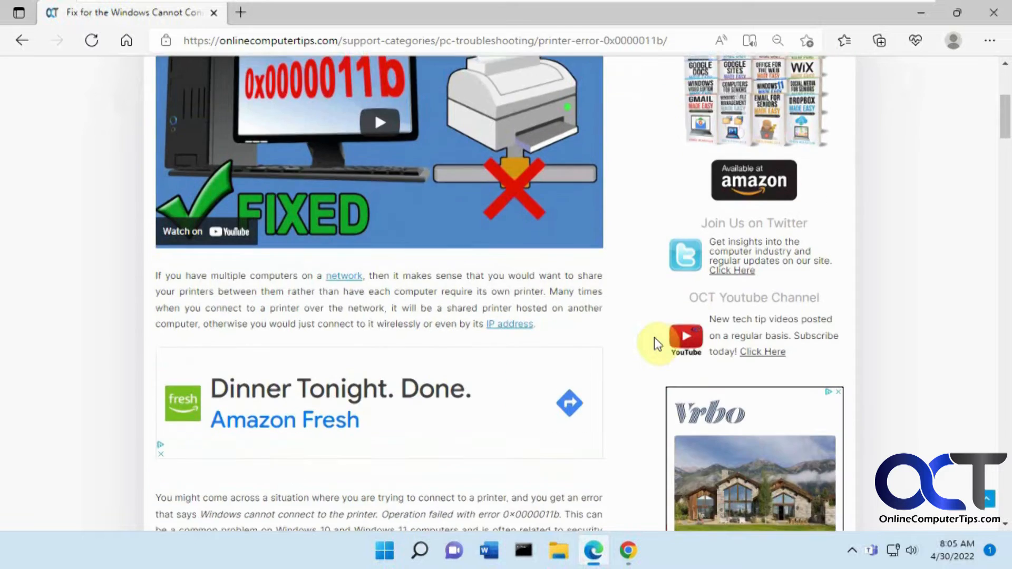
{"action": "scroll", "coordinate": [654, 338], "scroll_direction": "down", "scroll_amount": 3}
{"action": "scroll", "coordinate": [654, 339], "scroll_direction": "down", "scroll_amount": 4}
{"action": "scroll", "coordinate": [655, 340], "scroll_direction": "down", "scroll_amount": 3}
{"action": "scroll", "coordinate": [655, 339], "scroll_direction": "down", "scroll_amount": 3}
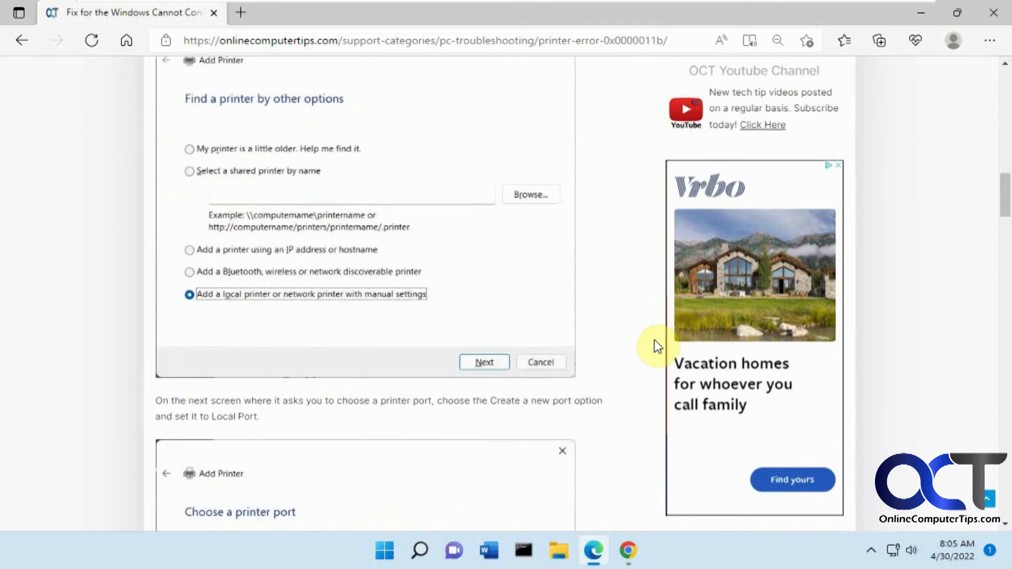
{"action": "scroll", "coordinate": [655, 340], "scroll_direction": "down", "scroll_amount": 2}
{"action": "scroll", "coordinate": [654, 339], "scroll_direction": "down", "scroll_amount": 3}
{"action": "scroll", "coordinate": [654, 339], "scroll_direction": "down", "scroll_amount": 2}
{"action": "scroll", "coordinate": [654, 340], "scroll_direction": "down", "scroll_amount": 3}
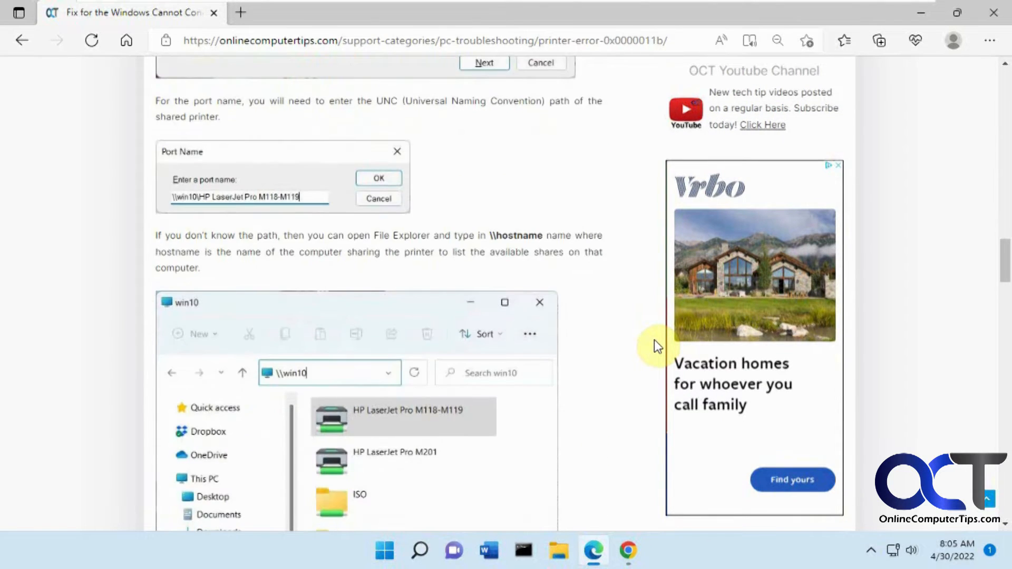
{"action": "scroll", "coordinate": [654, 340], "scroll_direction": "down", "scroll_amount": 3}
{"action": "scroll", "coordinate": [654, 339], "scroll_direction": "down", "scroll_amount": 3}
{"action": "scroll", "coordinate": [654, 340], "scroll_direction": "down", "scroll_amount": 1}
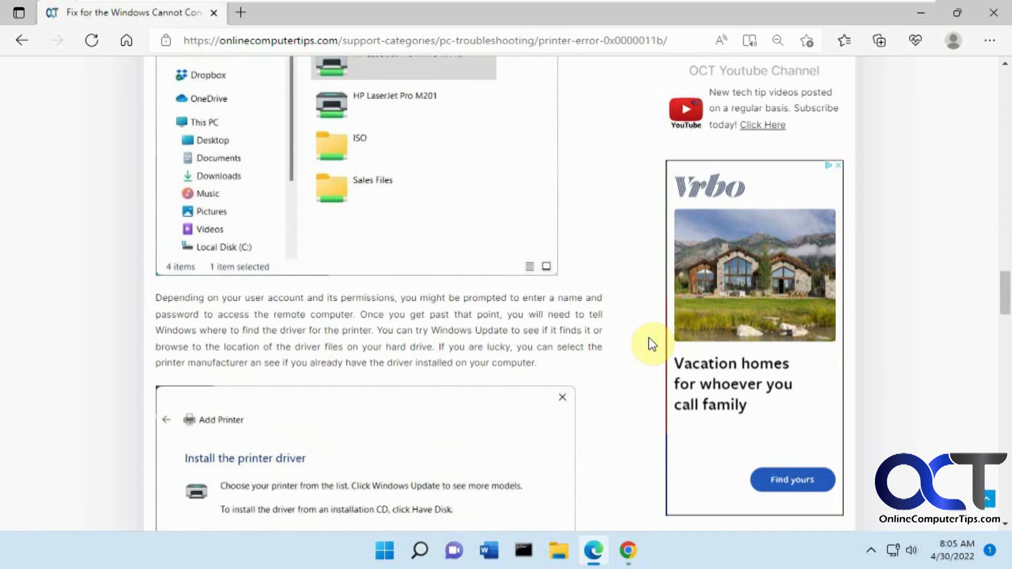
{"action": "scroll", "coordinate": [654, 339], "scroll_direction": "down", "scroll_amount": 1}
{"action": "scroll", "coordinate": [653, 343], "scroll_direction": "down", "scroll_amount": 4}
{"action": "scroll", "coordinate": [652, 344], "scroll_direction": "down", "scroll_amount": 1}
{"action": "scroll", "coordinate": [652, 344], "scroll_direction": "down", "scroll_amount": 3}
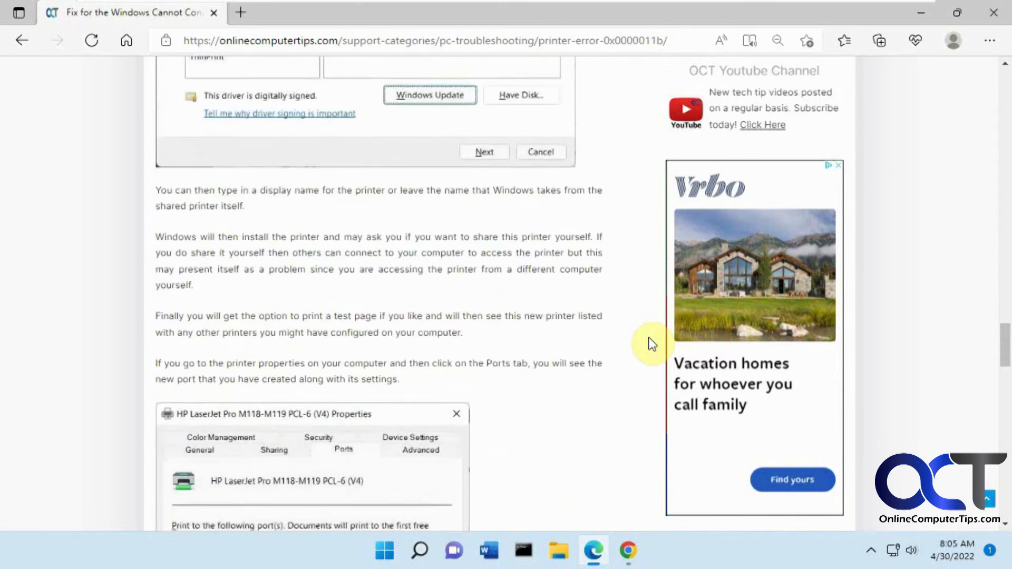
{"action": "scroll", "coordinate": [652, 343], "scroll_direction": "down", "scroll_amount": 2}
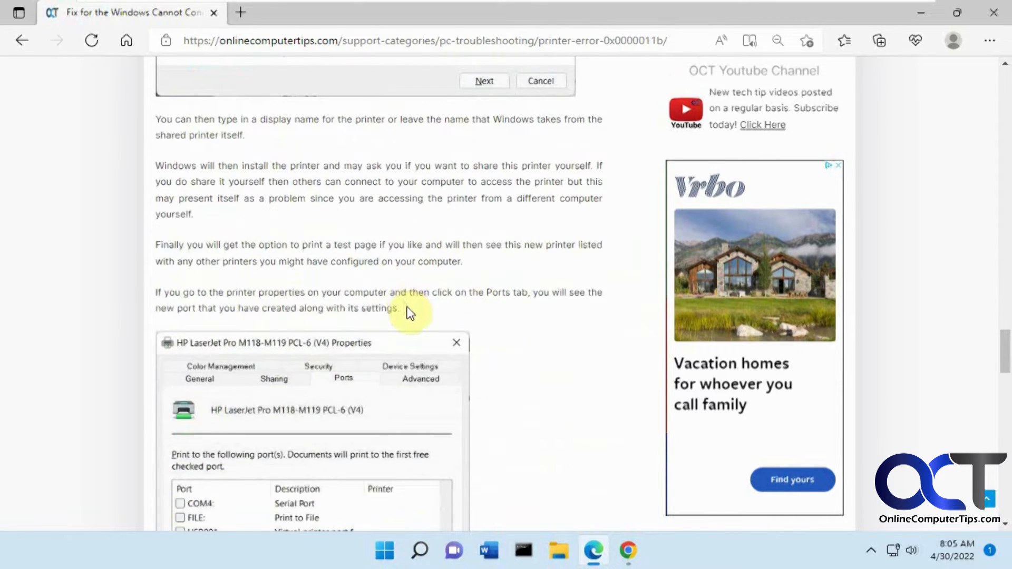
Make a trial text selection in the Ports-tab paragraph and clear it again
{"action": "left_click_drag", "start_coordinate": [406, 309], "coordinate": [155, 289]}
{"action": "left_click", "coordinate": [388, 278]}
Select the printer-properties/Ports sentence and copy a link to highlight for it
{"action": "left_click_drag", "start_coordinate": [401, 308], "coordinate": [178, 285]}
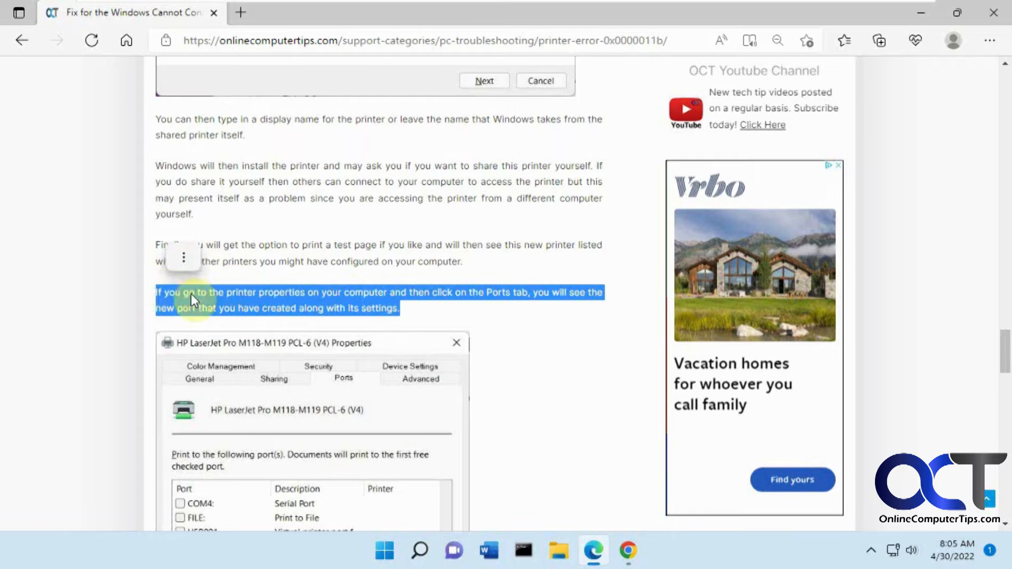
{"action": "right_click", "coordinate": [251, 302]}
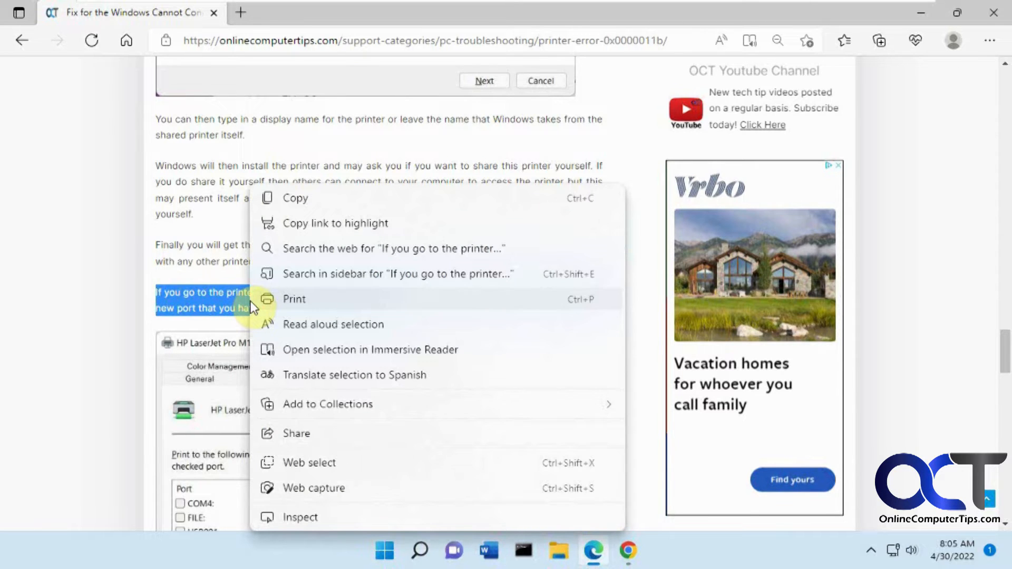
{"action": "left_click", "coordinate": [320, 224]}
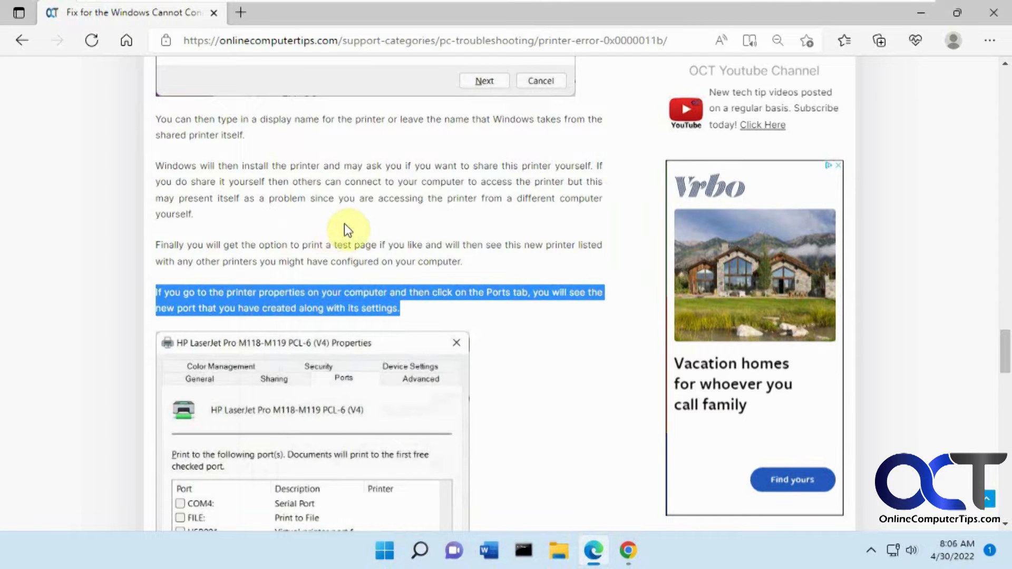
Load the copied highlight link in a fresh Edge tab
{"action": "left_click", "coordinate": [244, 11]}
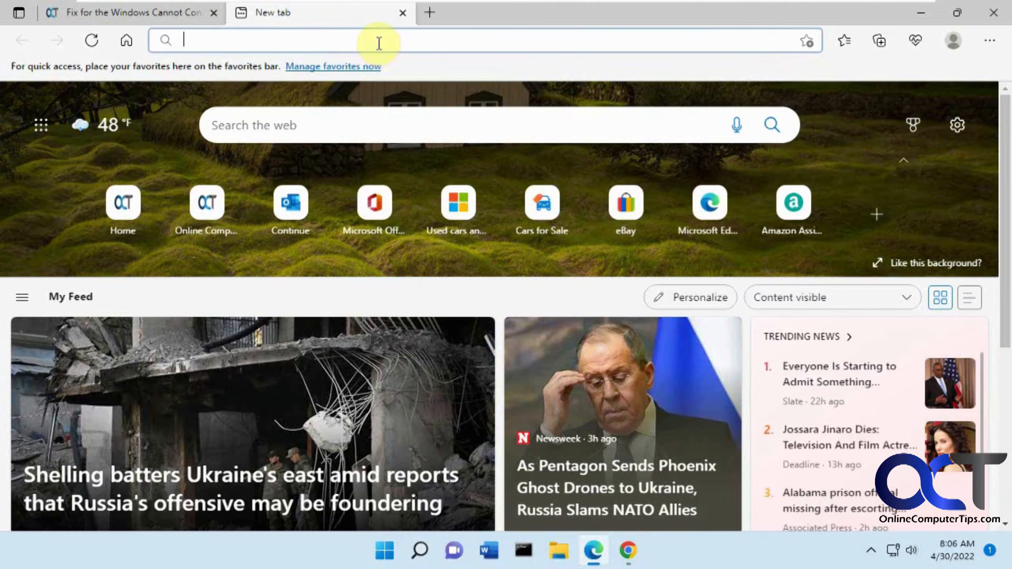
{"action": "key", "text": "ctrl+v"}
{"action": "key", "text": "Return"}
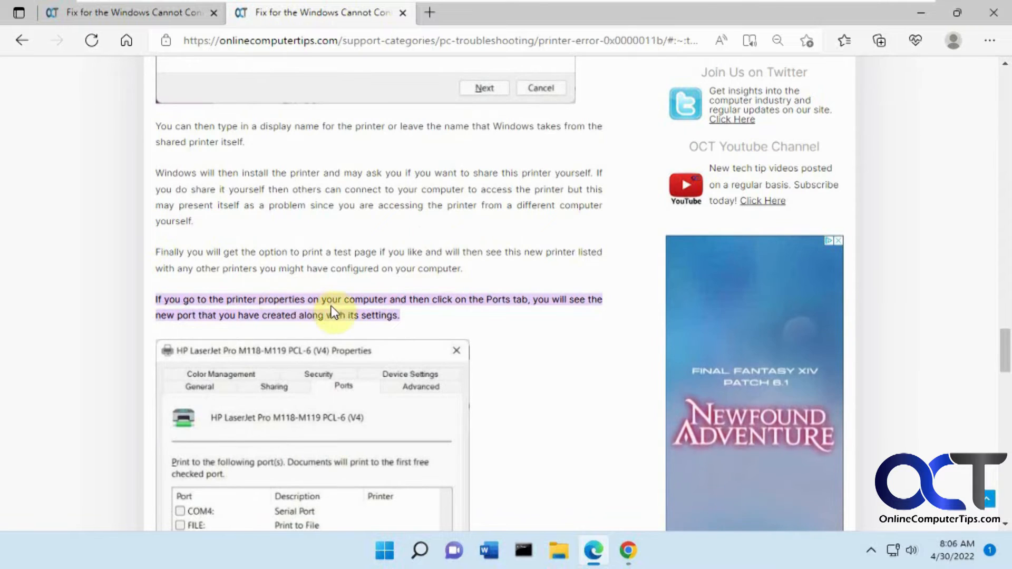
Switch to Chrome and load the copied highlight link from its address bar
{"action": "left_click", "coordinate": [627, 551]}
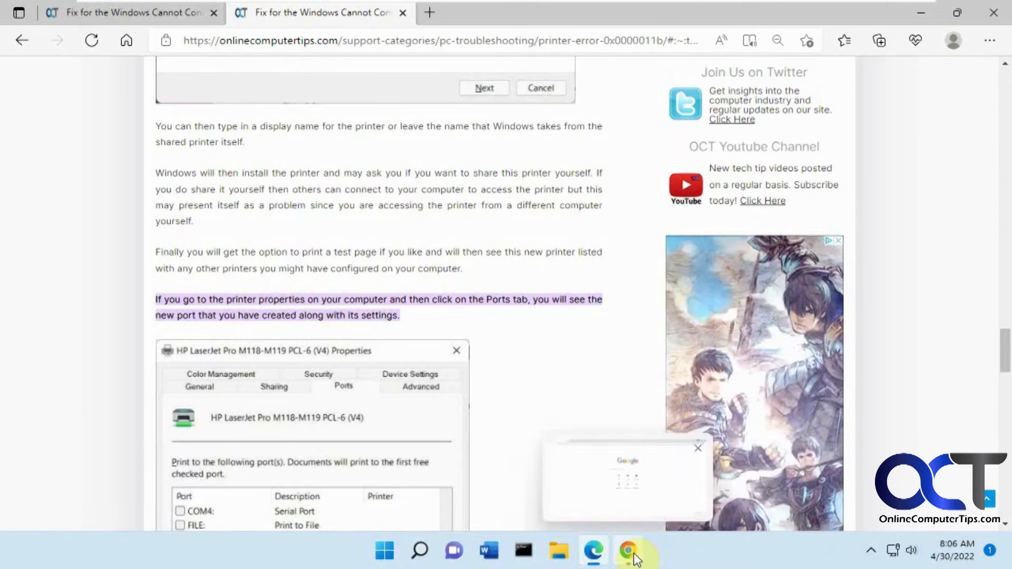
{"action": "left_click", "coordinate": [411, 41]}
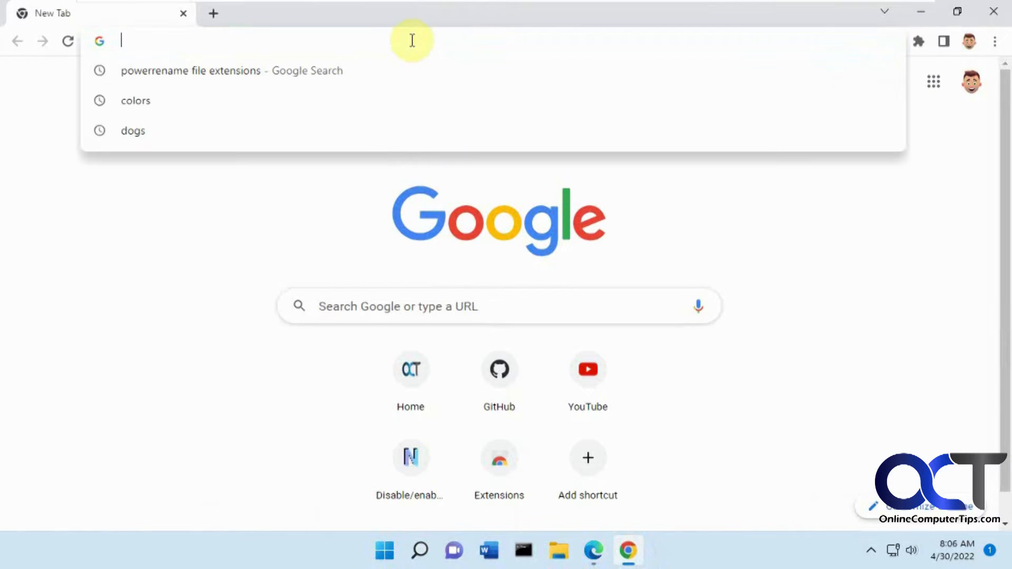
{"action": "key", "text": "ctrl+v"}
{"action": "key", "text": "Return"}
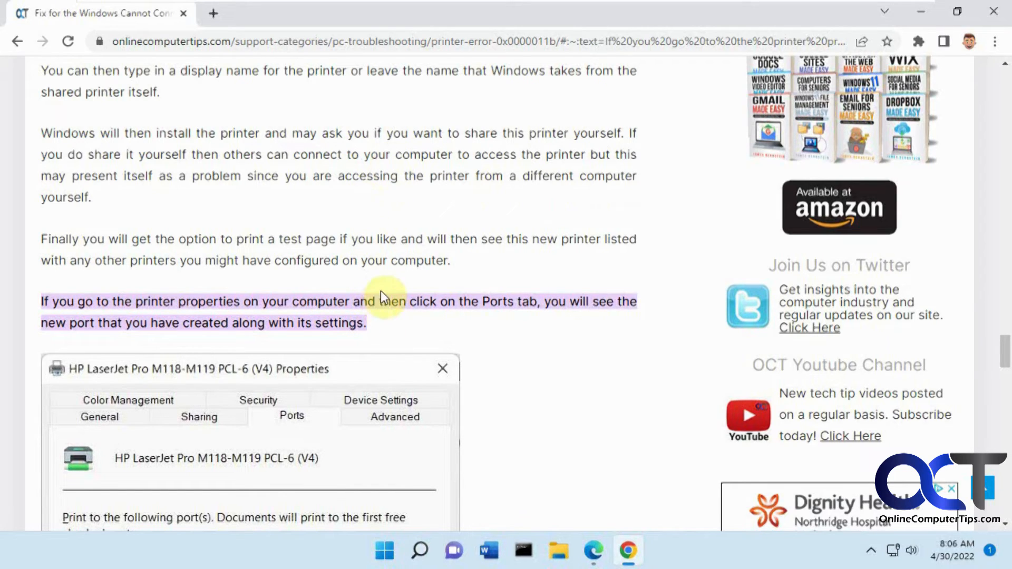
{"action": "double_click", "coordinate": [420, 261]}
{"action": "right_click", "coordinate": [420, 260]}
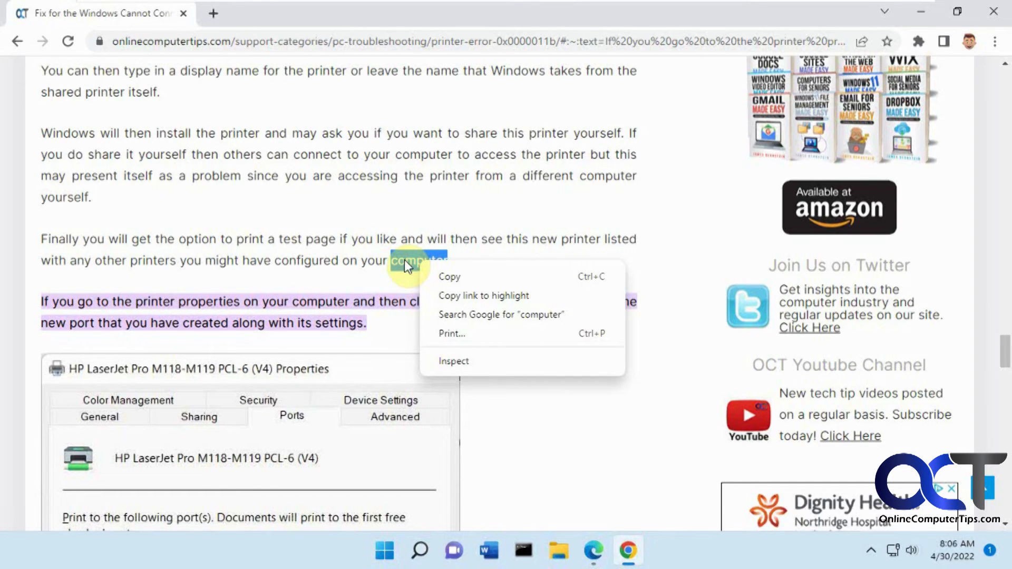
{"action": "left_click", "coordinate": [496, 197]}
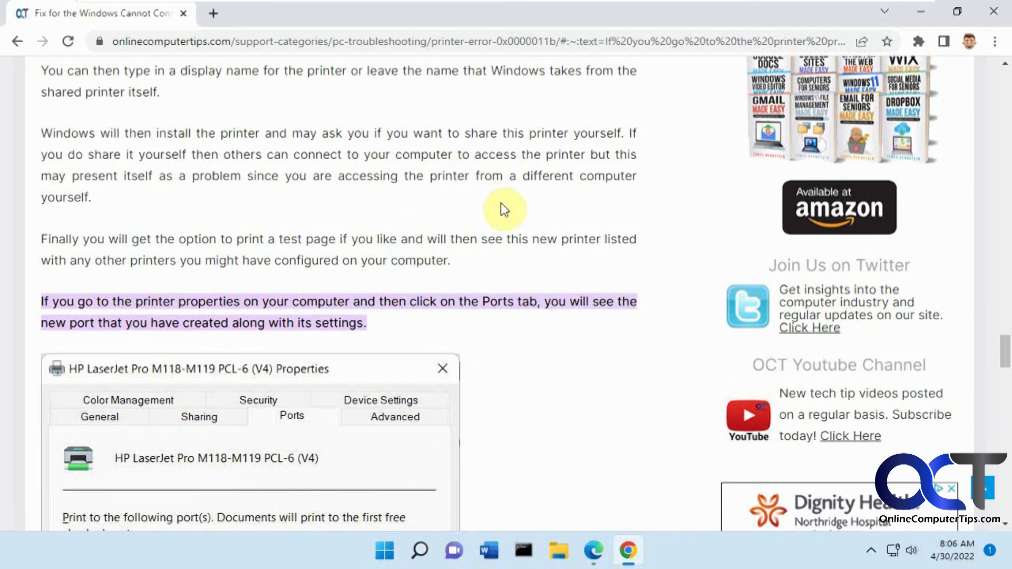